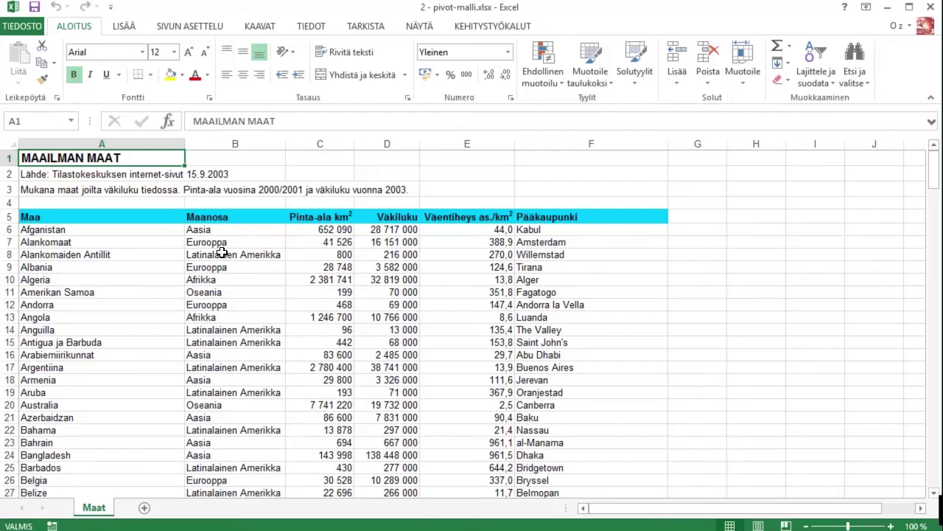
Step: Start a pivot table from the Maat country data range A5:F236
{"action": "left_click", "coordinate": [222, 254]}
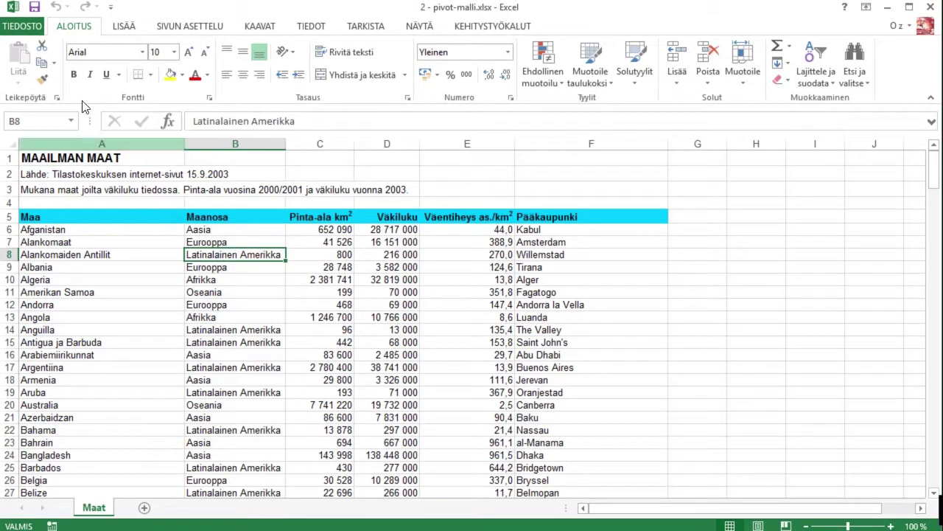
{"action": "left_click", "coordinate": [125, 28]}
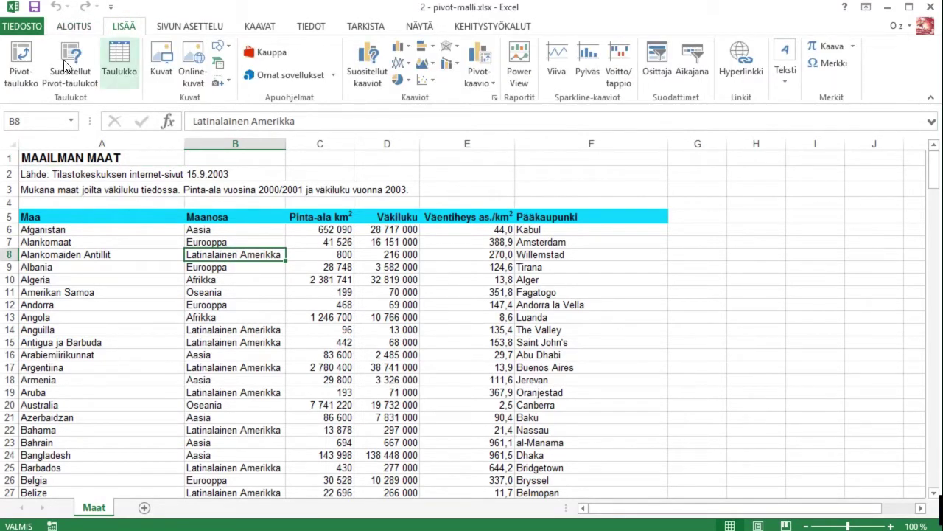
{"action": "left_click", "coordinate": [21, 74]}
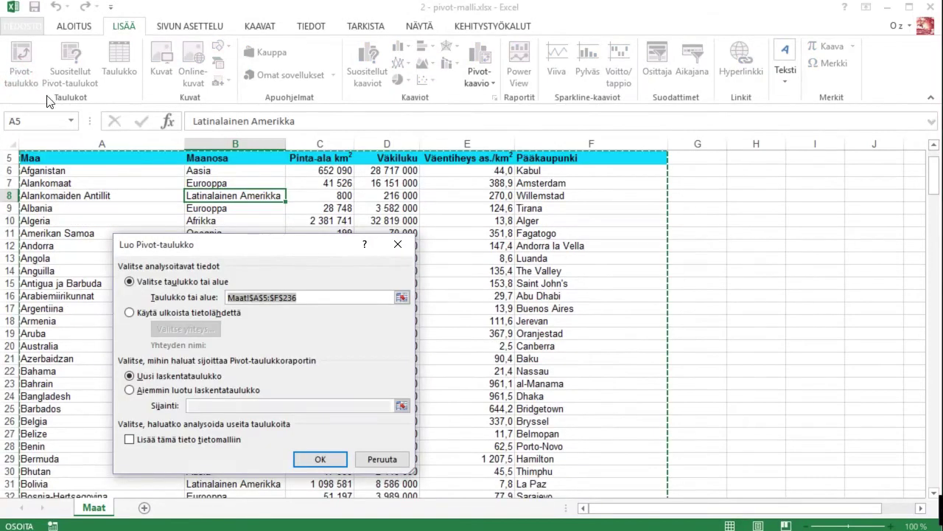
Step: Create the pivot on a new sheet with Maanosa rows, Maa count and Väkiluku sum values
{"action": "left_click", "coordinate": [325, 460]}
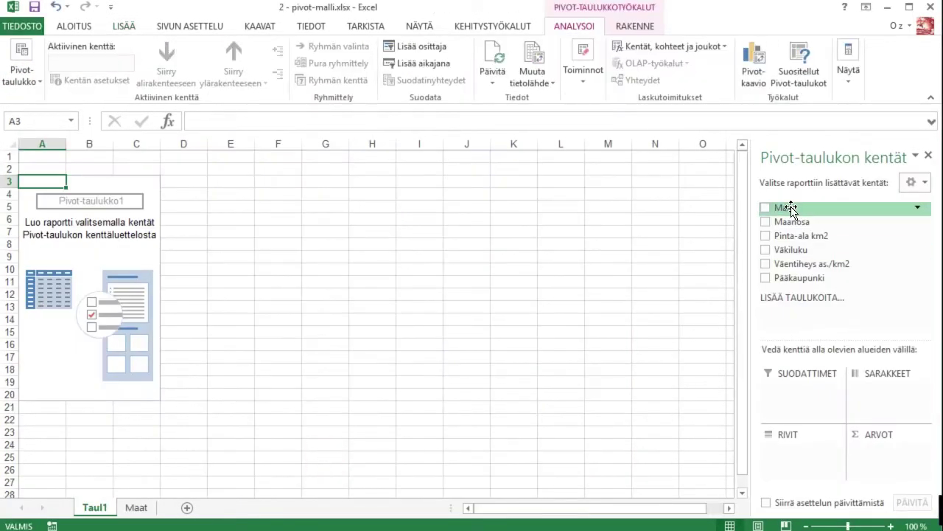
{"action": "mouse_move", "coordinate": [786, 223]}
{"action": "left_mouse_down"}
{"action": "mouse_move", "coordinate": [796, 461]}
{"action": "mouse_move", "coordinate": [784, 208]}
{"action": "mouse_move", "coordinate": [884, 451]}
{"action": "left_mouse_up"}
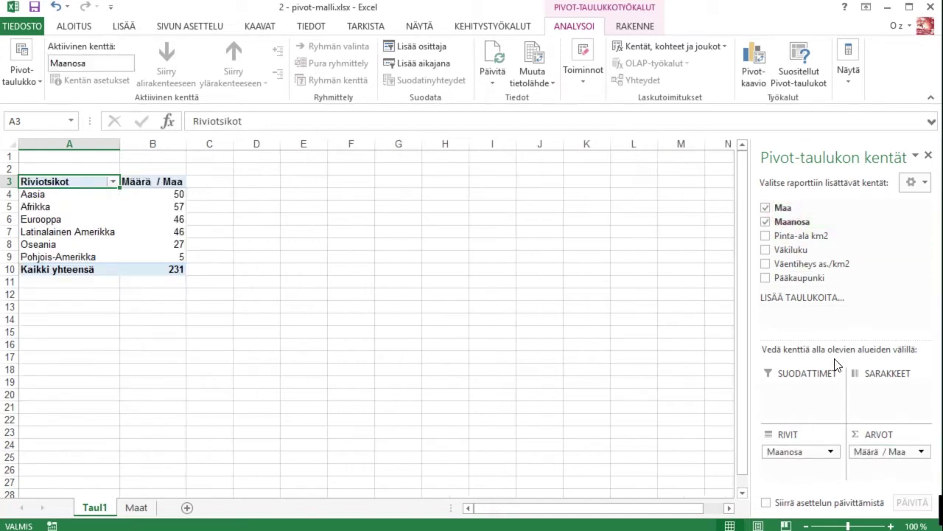
{"action": "mouse_move", "coordinate": [786, 249]}
{"action": "left_mouse_down"}
{"action": "mouse_move", "coordinate": [881, 484]}
{"action": "mouse_move", "coordinate": [883, 472]}
{"action": "left_mouse_up"}
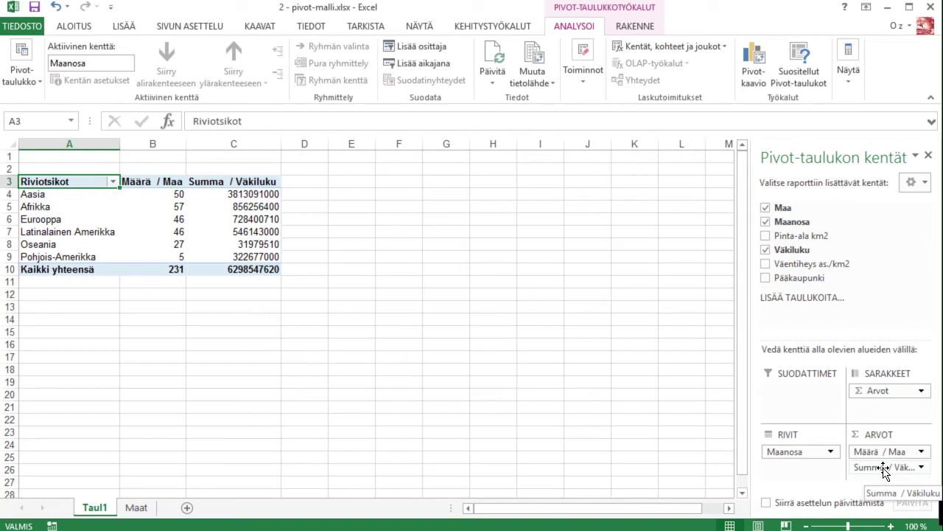
{"action": "left_click", "coordinate": [883, 468]}
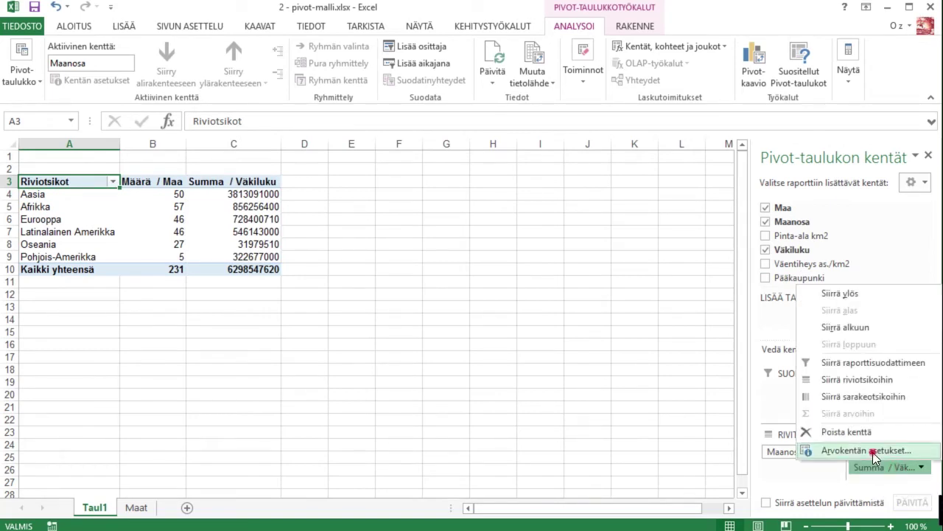
Step: Summarise Väkiluku by Pienin (minimum) and place it before the Määrä / Maa column
{"action": "left_click", "coordinate": [873, 451]}
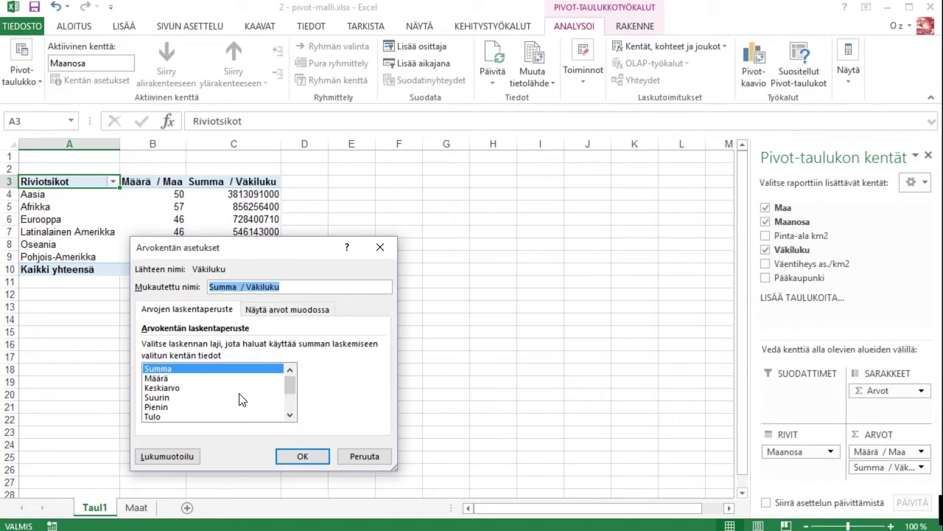
{"action": "left_click", "coordinate": [169, 407]}
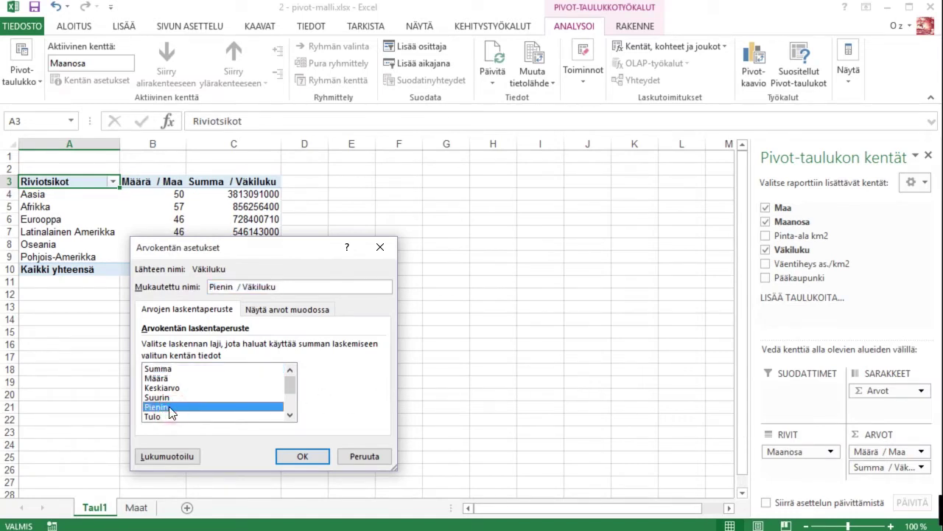
{"action": "left_click", "coordinate": [309, 458]}
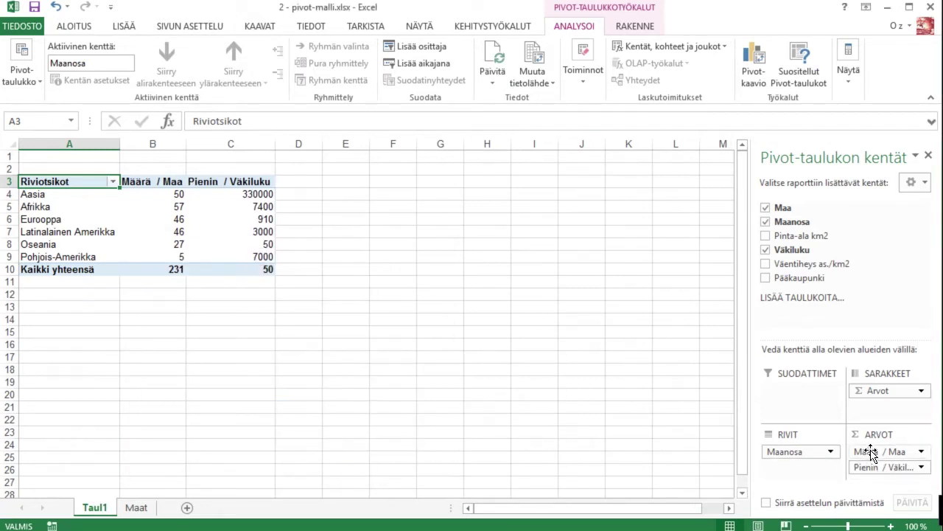
{"action": "left_click_drag", "start_coordinate": [871, 451], "coordinate": [873, 485]}
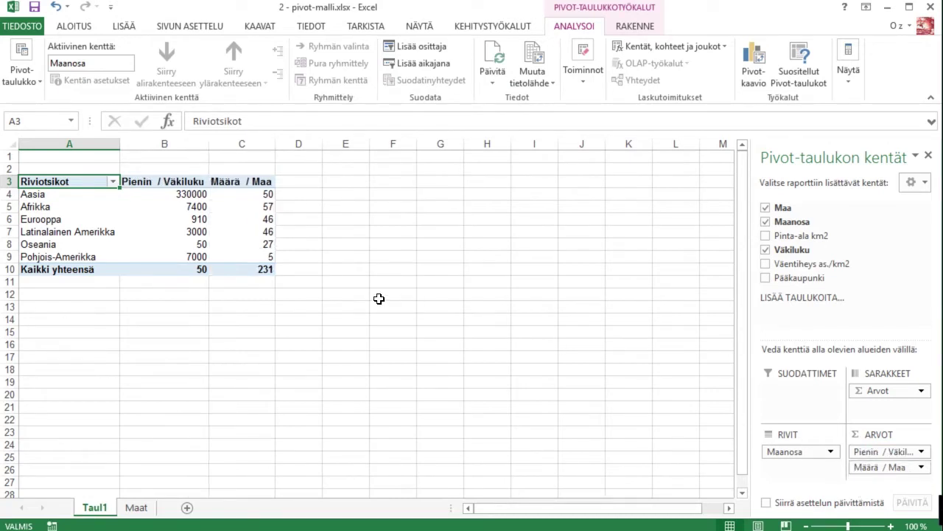
Step: Insert a second, empty pivot table from the Maat data on new sheet Taul2
{"action": "left_click", "coordinate": [133, 508]}
{"action": "left_click", "coordinate": [124, 27]}
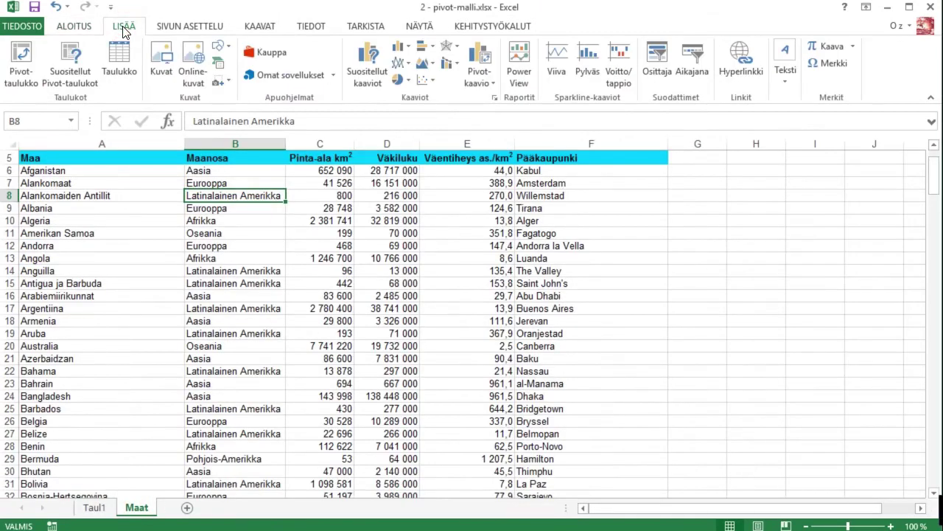
{"action": "left_click", "coordinate": [22, 74]}
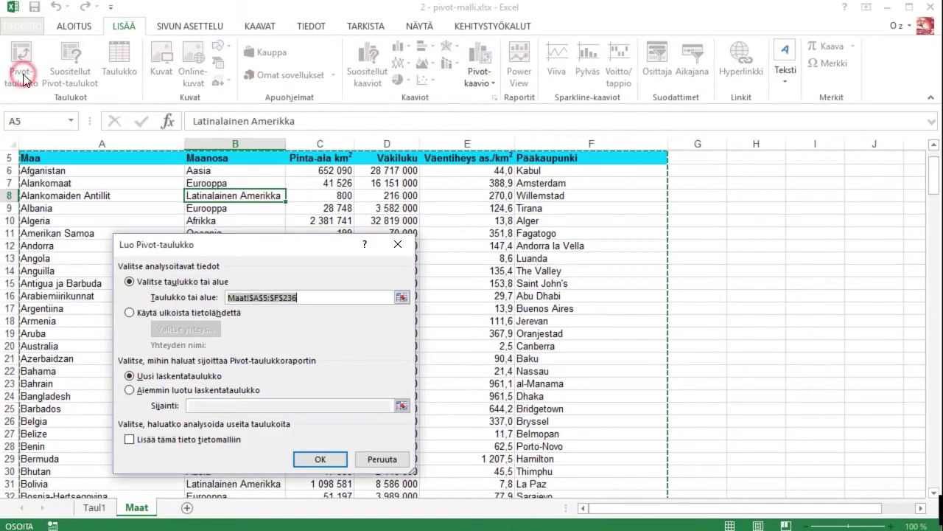
{"action": "left_click", "coordinate": [317, 460]}
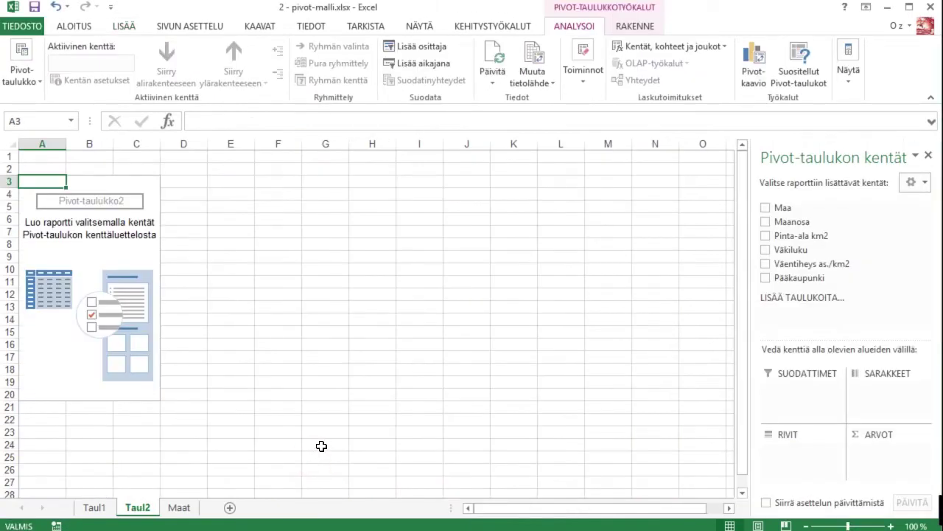
Step: Add Maanosa as a report filter, Maa as rows and summed Pinta-ala km2 as values
{"action": "left_click_drag", "start_coordinate": [792, 221], "coordinate": [783, 391]}
{"action": "left_click_drag", "start_coordinate": [789, 207], "coordinate": [803, 460]}
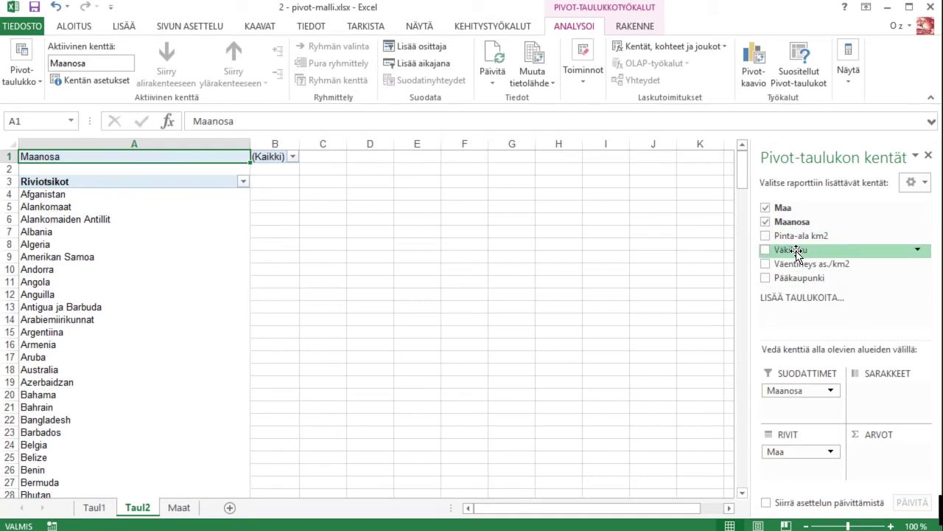
{"action": "mouse_move", "coordinate": [798, 249]}
{"action": "left_mouse_down"}
{"action": "mouse_move", "coordinate": [866, 479]}
{"action": "mouse_move", "coordinate": [869, 459]}
{"action": "left_mouse_up"}
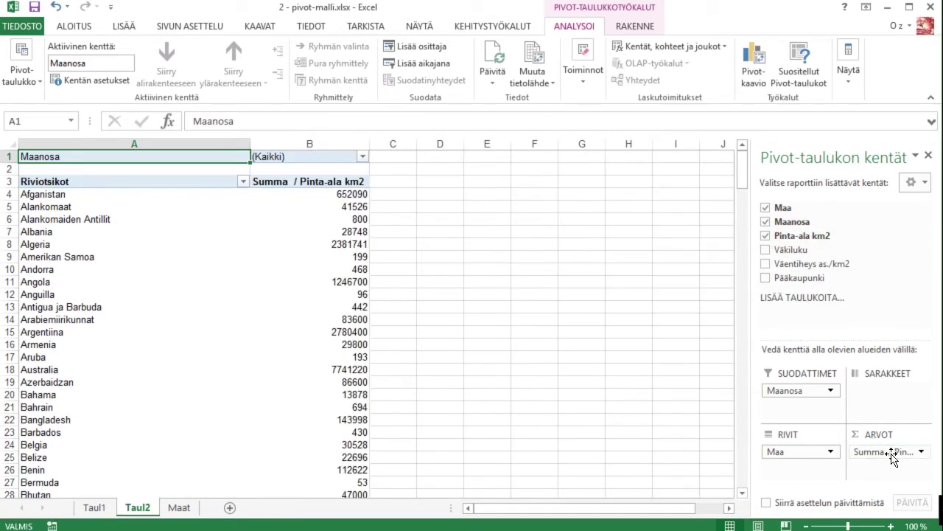
{"action": "left_click", "coordinate": [922, 453]}
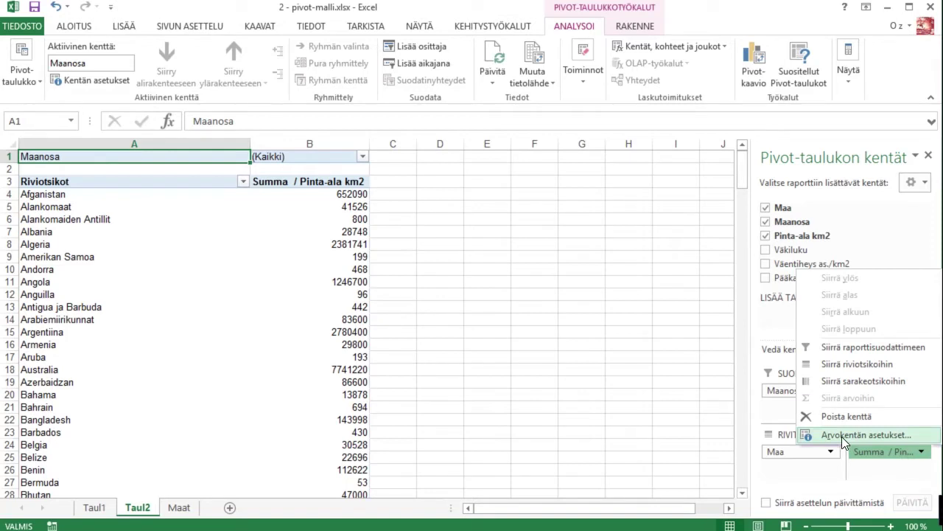
Step: Display Pinta-ala km2 values as Prosenttia kokonaissummasta, e.g. Australia 5,69 %
{"action": "left_click", "coordinate": [844, 436]}
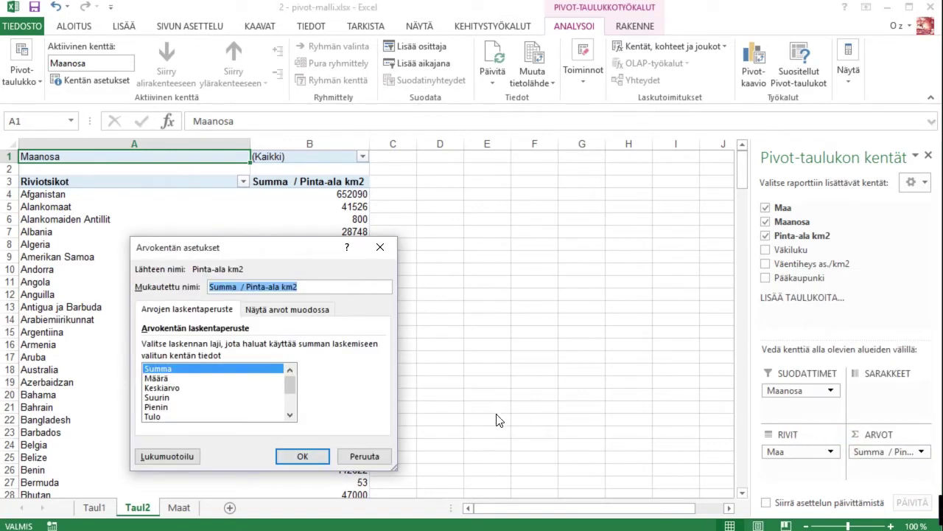
{"action": "left_click", "coordinate": [271, 314]}
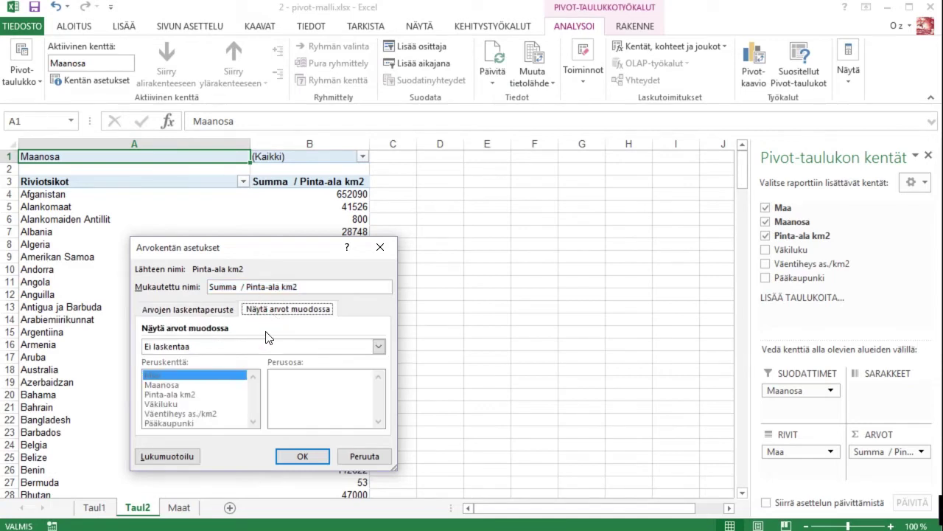
{"action": "left_click", "coordinate": [263, 346]}
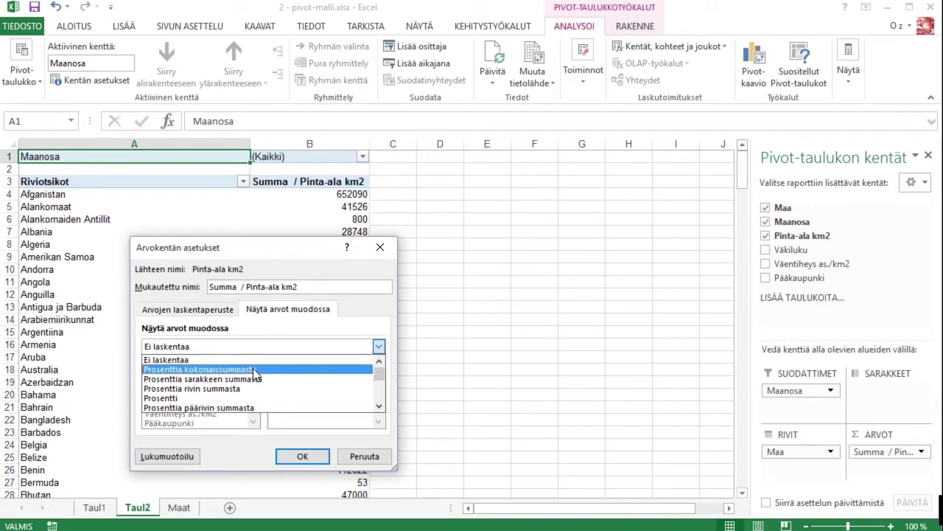
{"action": "left_click", "coordinate": [253, 369]}
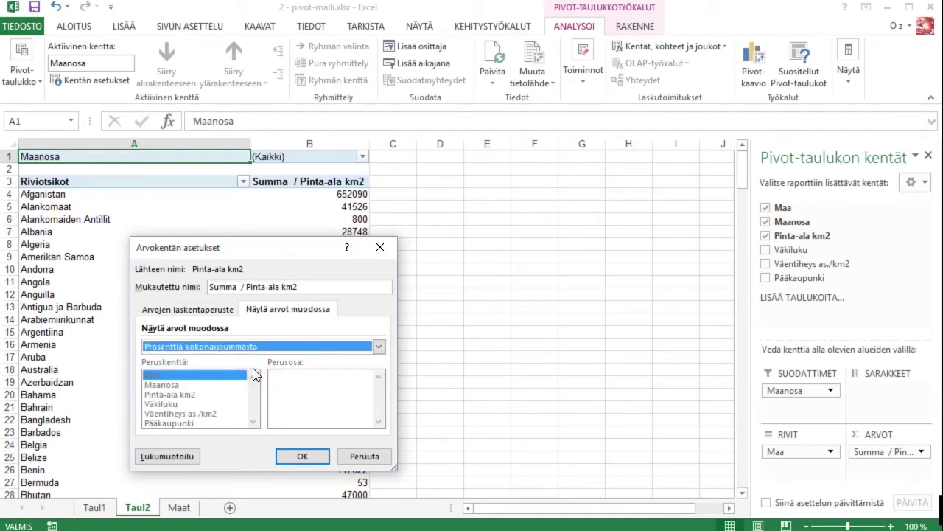
{"action": "left_click", "coordinate": [292, 455]}
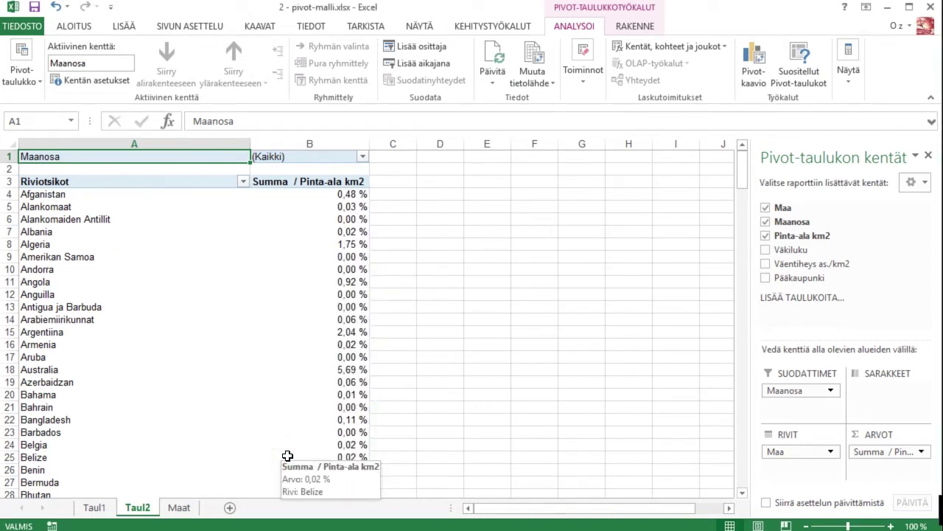
Step: Sort countries descending by Summa / Pinta-ala km2, putting Venäjä 12,55 % first
{"action": "left_click", "coordinate": [307, 181]}
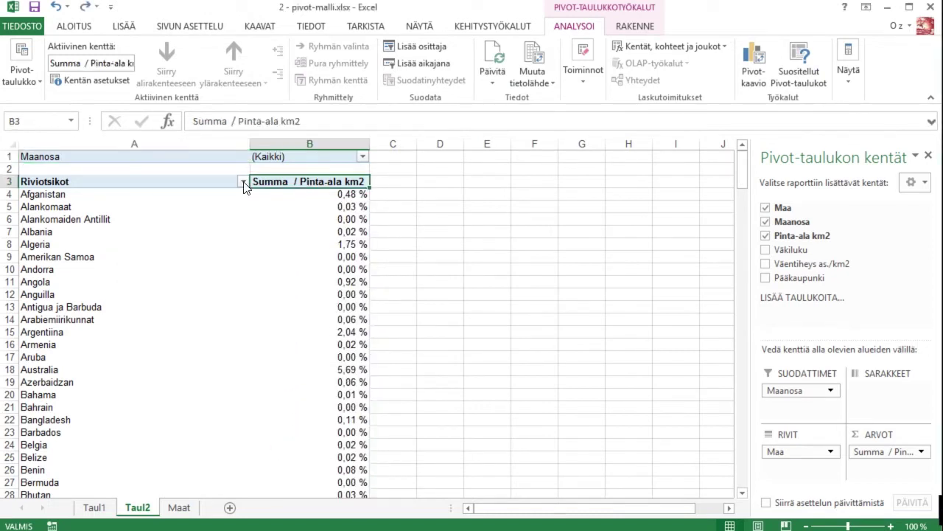
{"action": "left_click", "coordinate": [244, 182]}
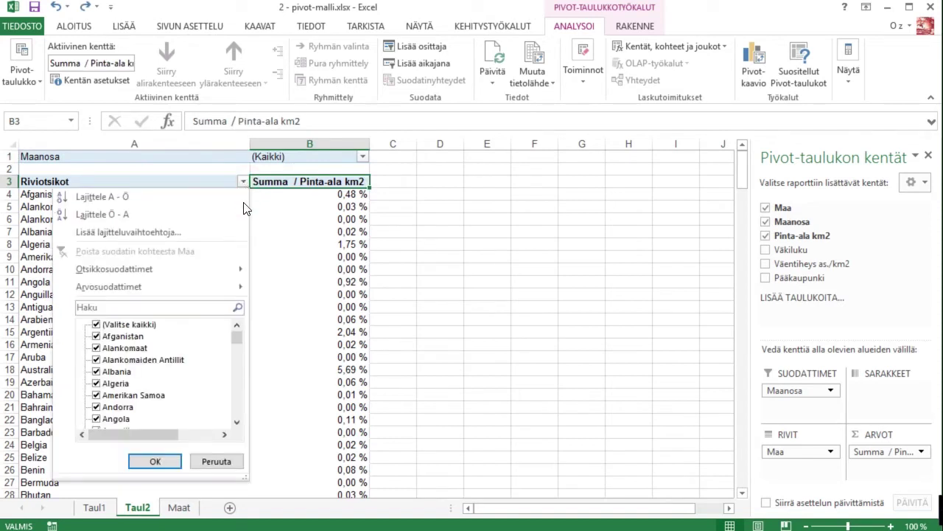
{"action": "left_click", "coordinate": [220, 233]}
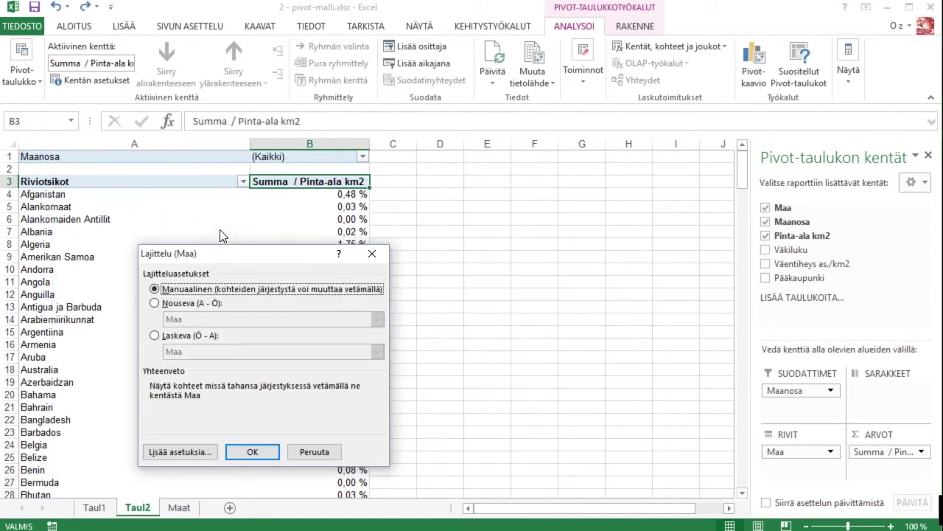
{"action": "left_click", "coordinate": [188, 336]}
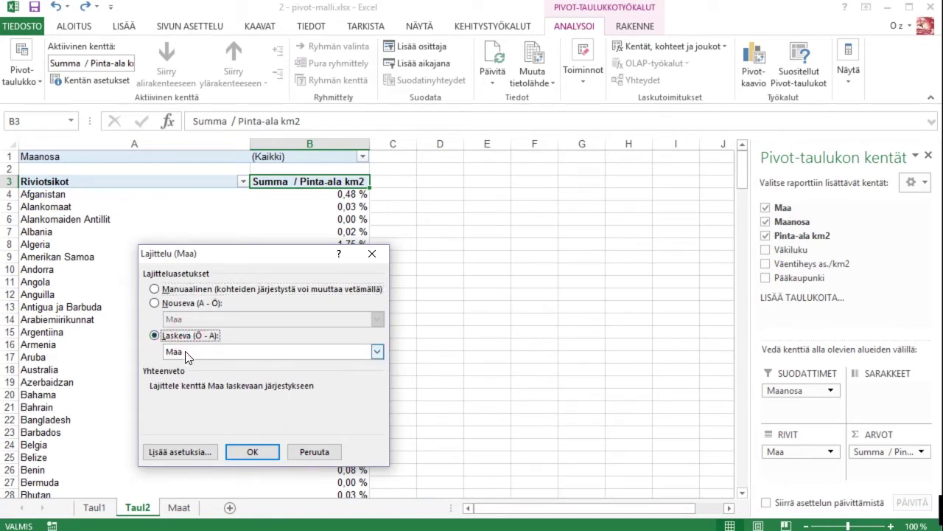
{"action": "left_click", "coordinate": [187, 354]}
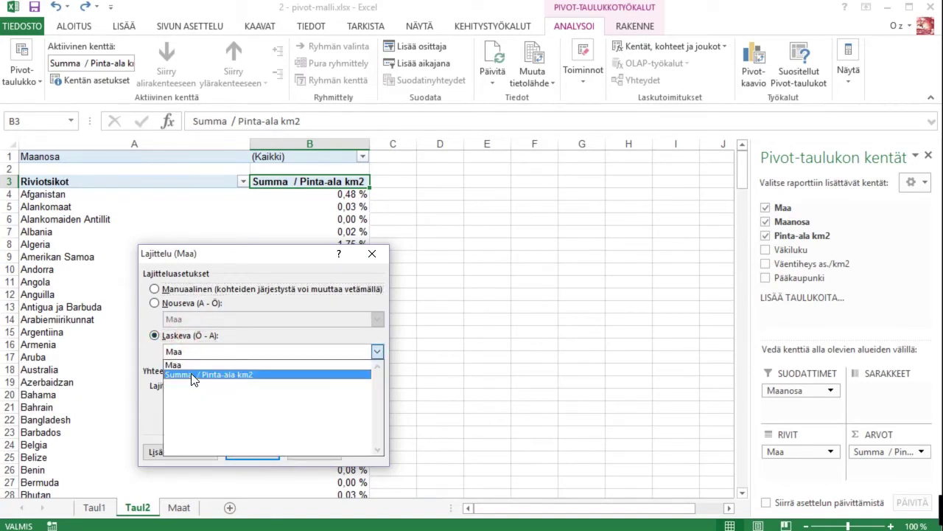
{"action": "left_click", "coordinate": [191, 374]}
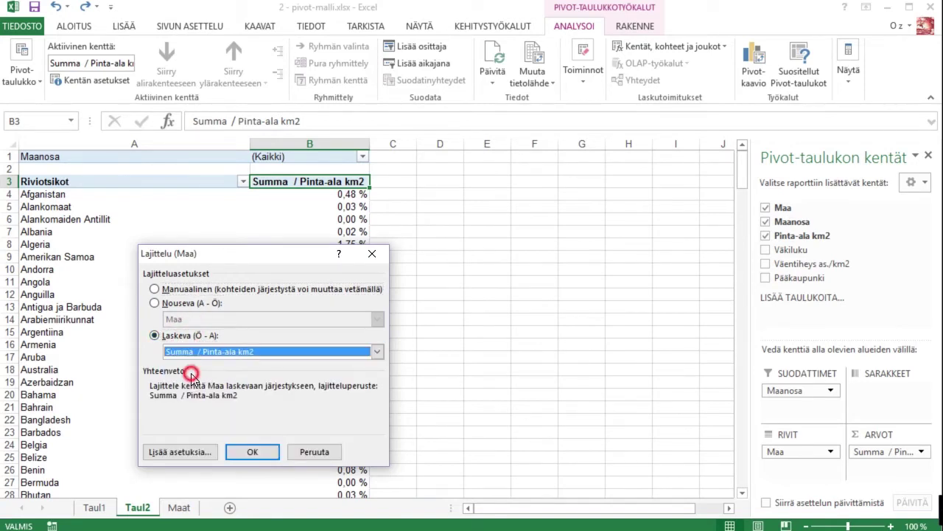
{"action": "left_click", "coordinate": [249, 453]}
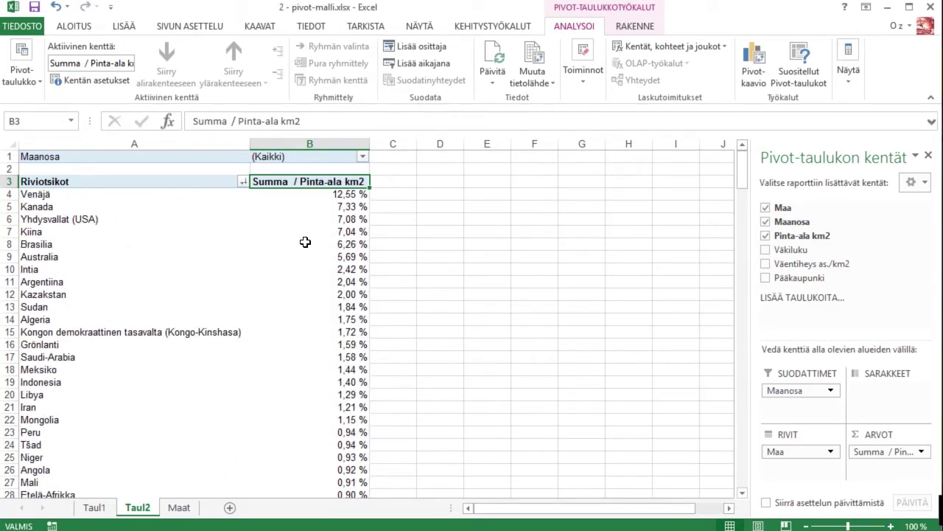
{"action": "left_click", "coordinate": [363, 157]}
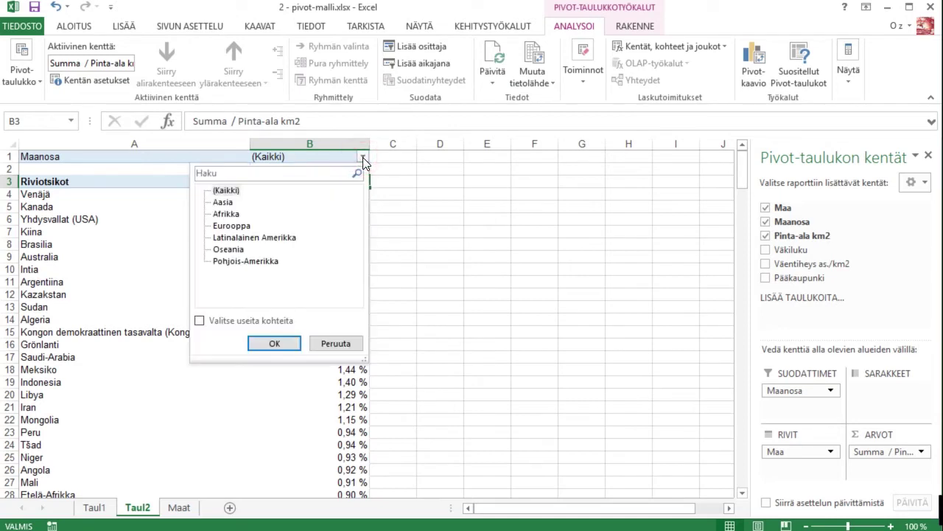
Step: Set the Maanosa report filter to Eurooppa
{"action": "left_click", "coordinate": [234, 227]}
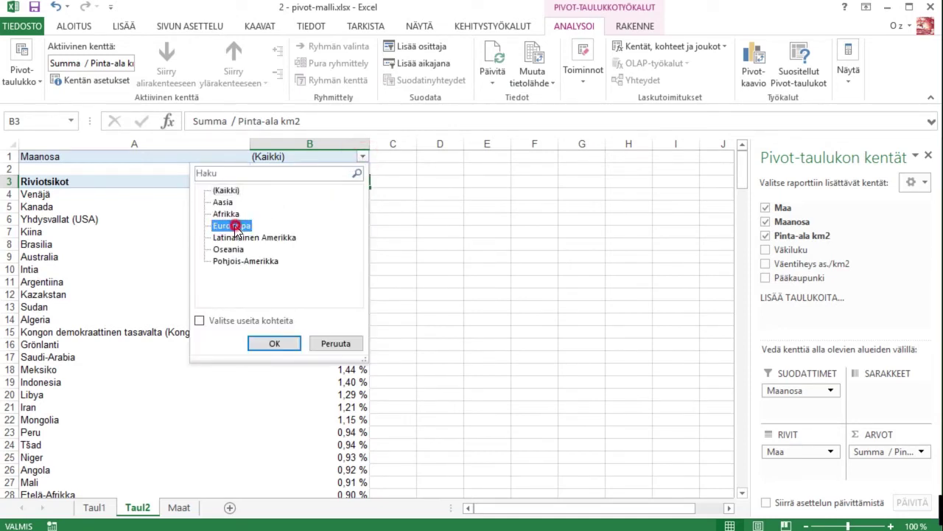
{"action": "left_click", "coordinate": [273, 345]}
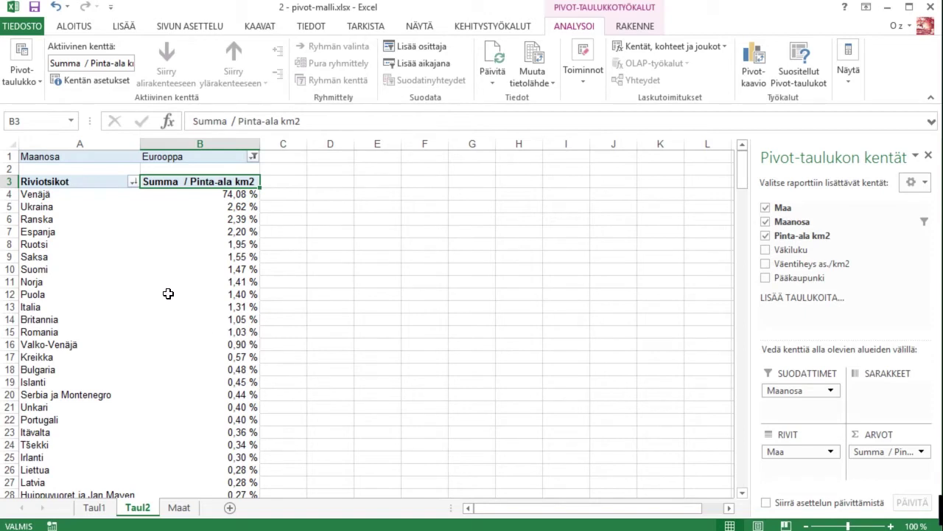
Step: Exclude Venäjä from the country rows so Ukraina leads at 10,11 %
{"action": "left_click", "coordinate": [133, 182]}
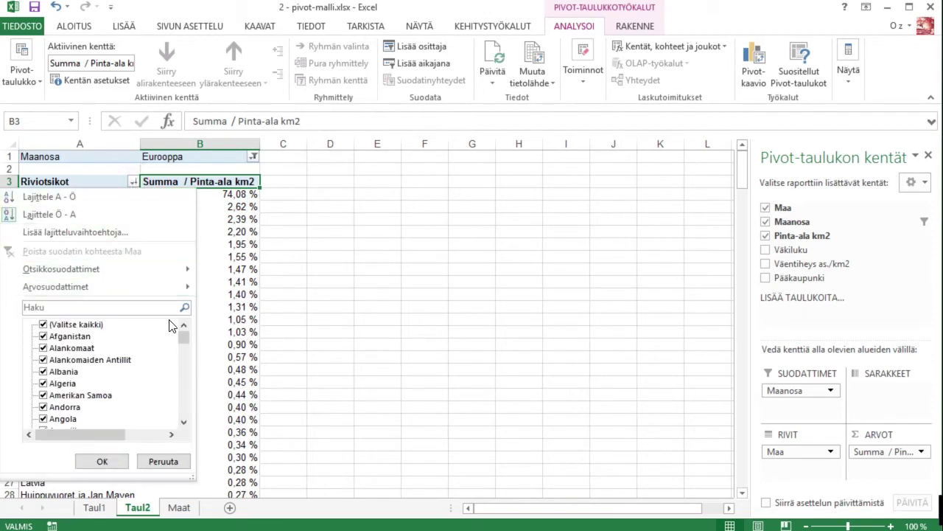
{"action": "left_click_drag", "start_coordinate": [185, 339], "coordinate": [186, 422]}
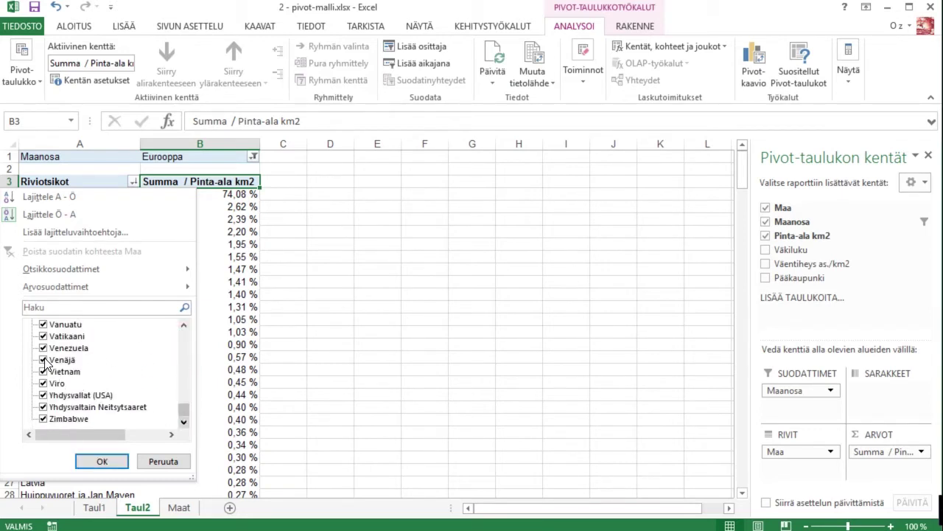
{"action": "left_click", "coordinate": [43, 359]}
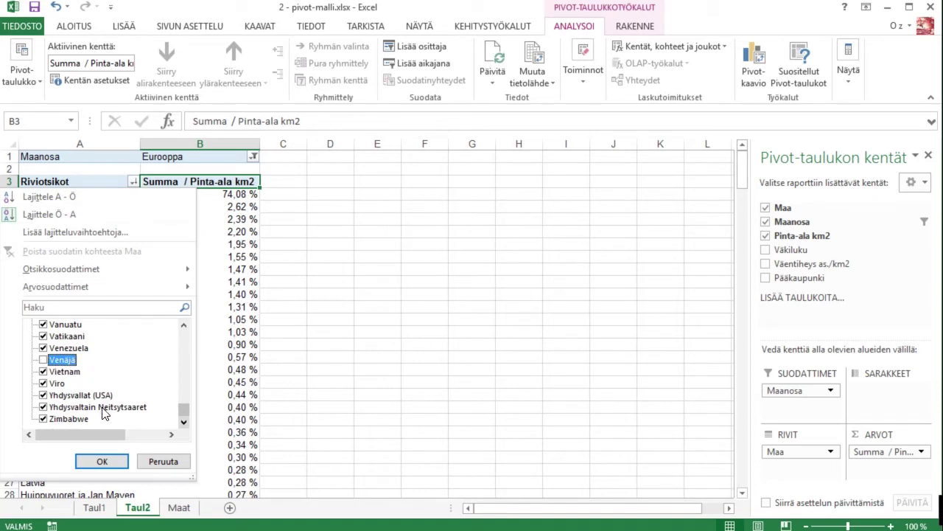
{"action": "left_click", "coordinate": [111, 461]}
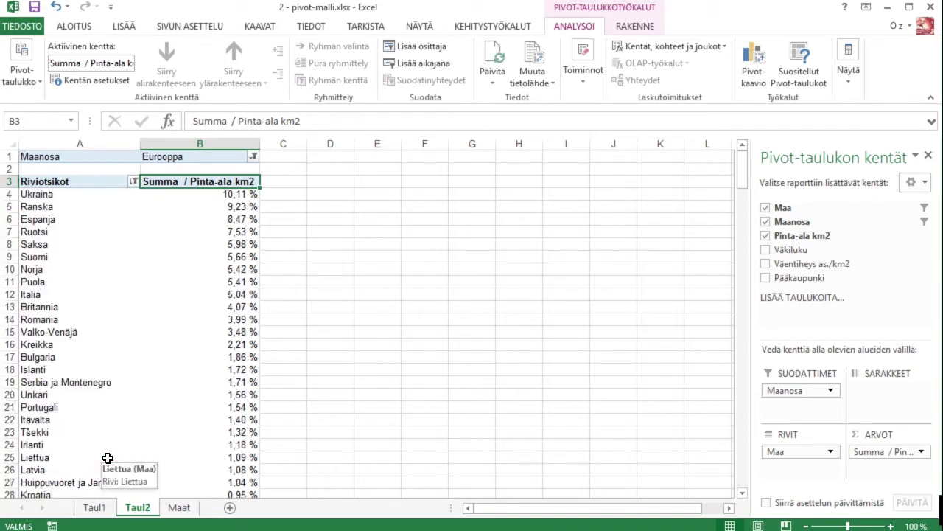
Step: Insert a third pivot on Taul3 with Maa rows and summed Väentiheys as./km2 values
{"action": "left_click", "coordinate": [181, 508]}
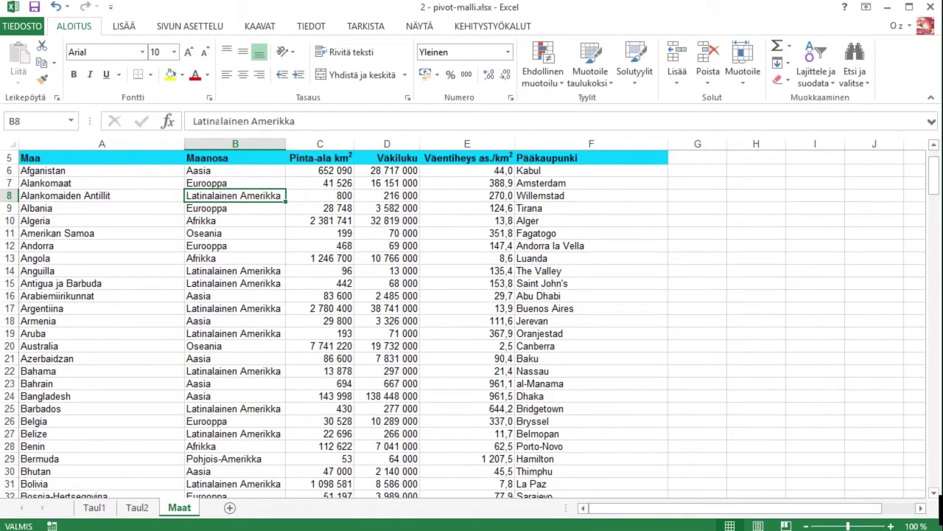
{"action": "left_click", "coordinate": [124, 28]}
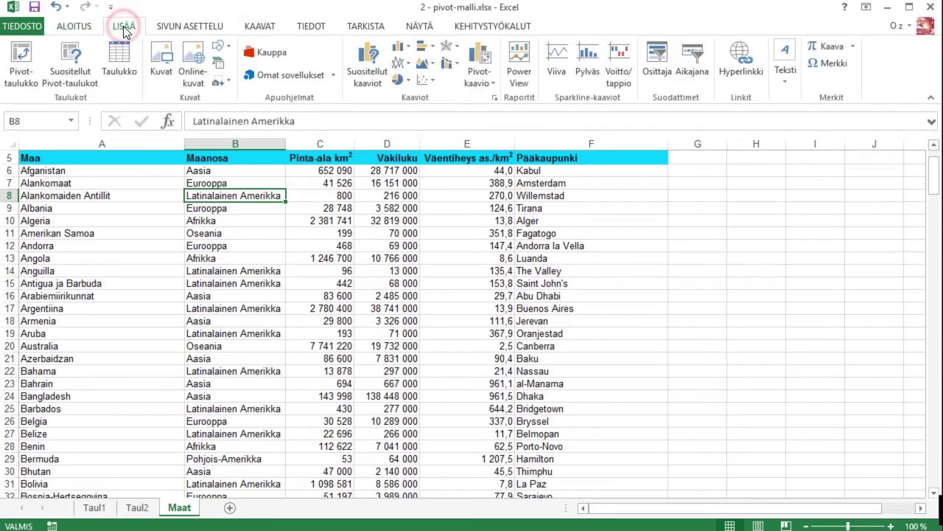
{"action": "left_click", "coordinate": [22, 73]}
{"action": "left_click", "coordinate": [306, 454]}
{"action": "left_click_drag", "start_coordinate": [782, 207], "coordinate": [792, 472]}
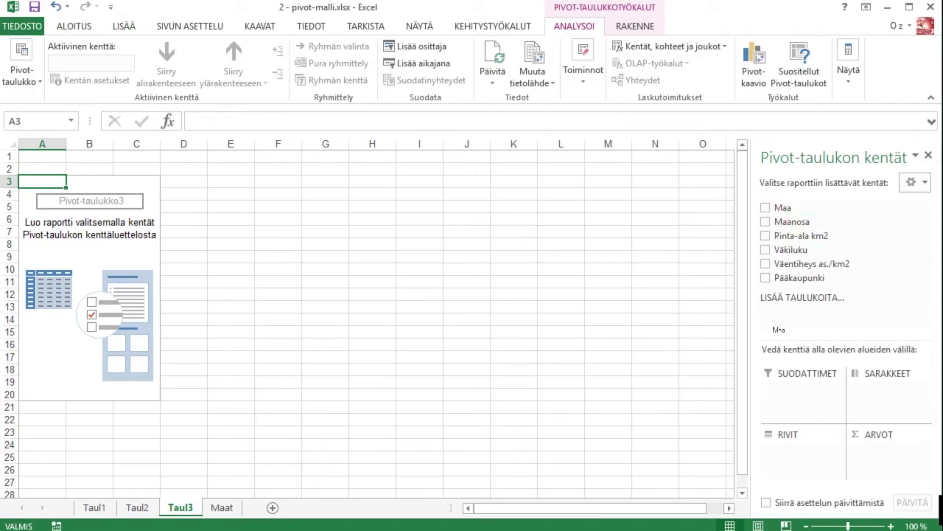
{"action": "left_click_drag", "start_coordinate": [785, 265], "coordinate": [892, 457]}
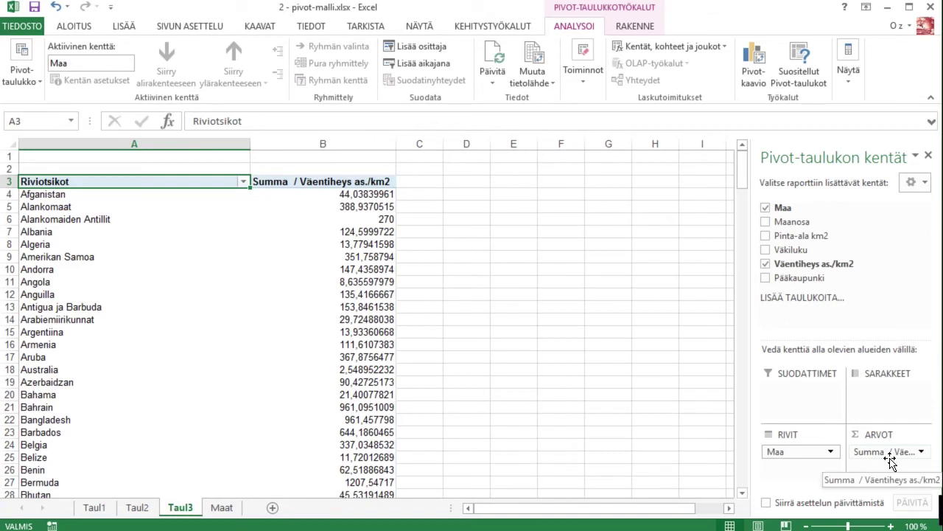
Step: Apply a Top 5 value filter so the density pivot lists only the five densest countries
{"action": "left_click", "coordinate": [243, 182]}
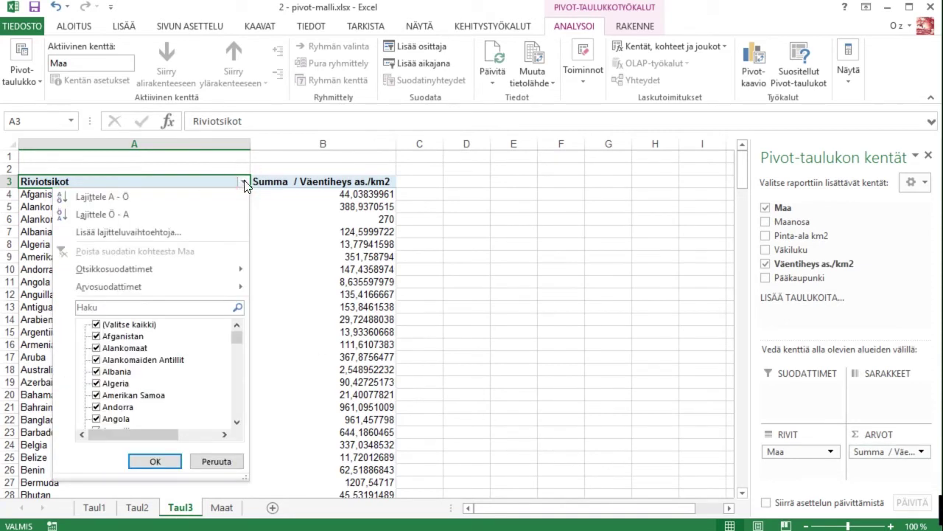
{"action": "mouse_move", "coordinate": [241, 294]}
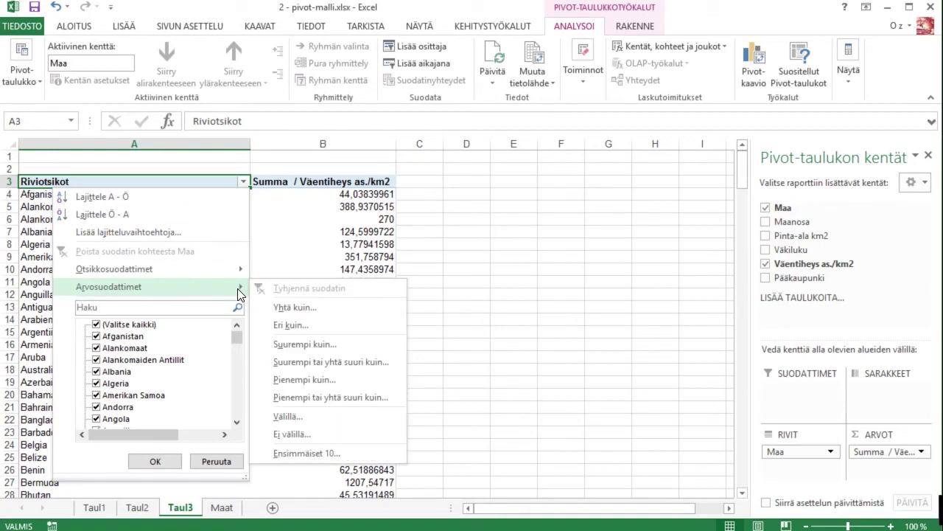
{"action": "left_click", "coordinate": [313, 451]}
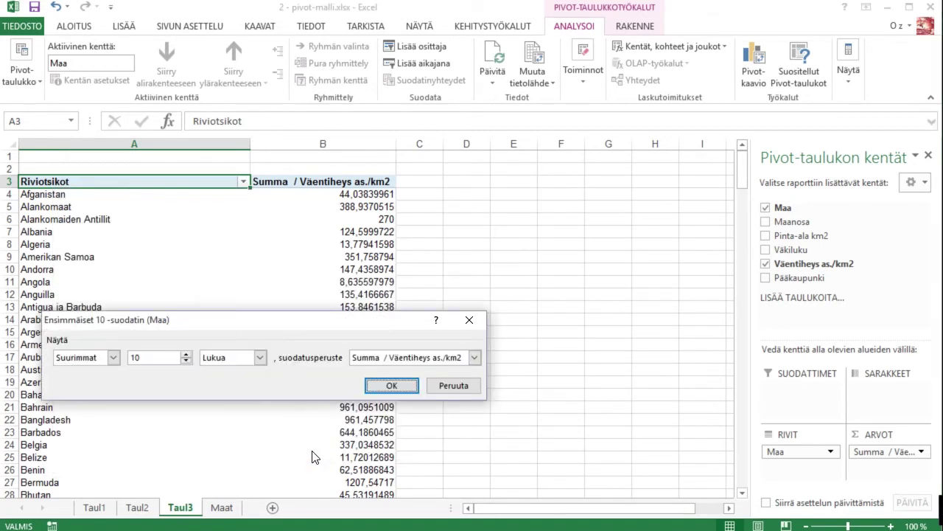
{"action": "left_click", "coordinate": [186, 361]}
{"action": "left_click", "coordinate": [377, 388]}
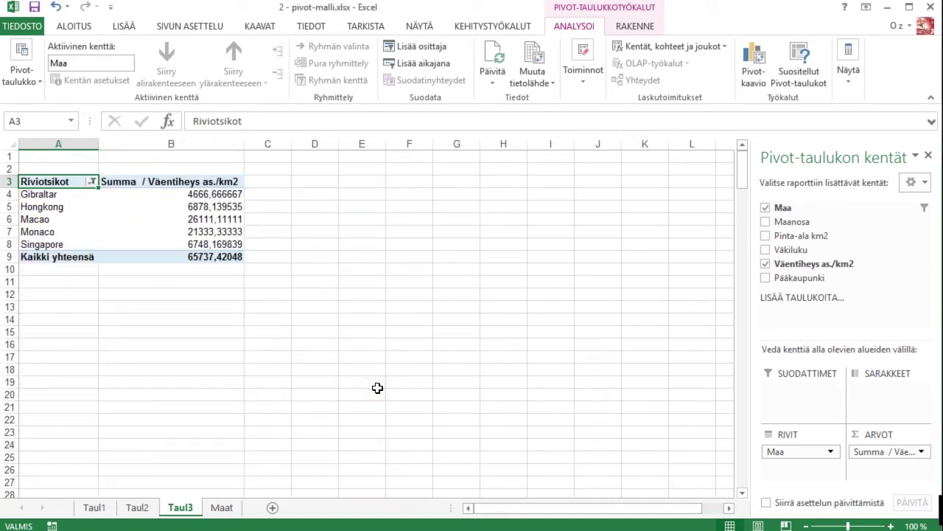
{"action": "left_click", "coordinate": [224, 508]}
Step: Insert a new pivot table on sheet Taul4 with Maa as the row field
{"action": "left_click", "coordinate": [124, 26]}
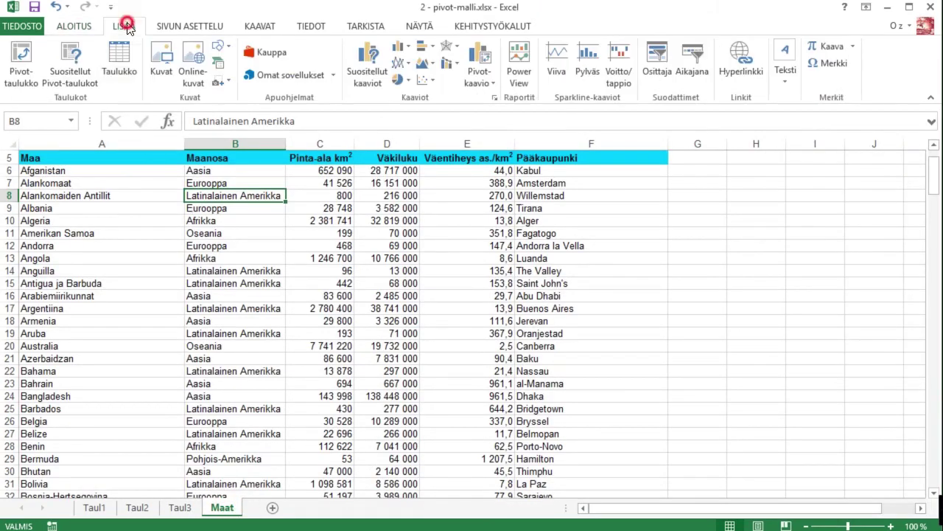
{"action": "left_click", "coordinate": [21, 63]}
{"action": "left_click", "coordinate": [319, 459]}
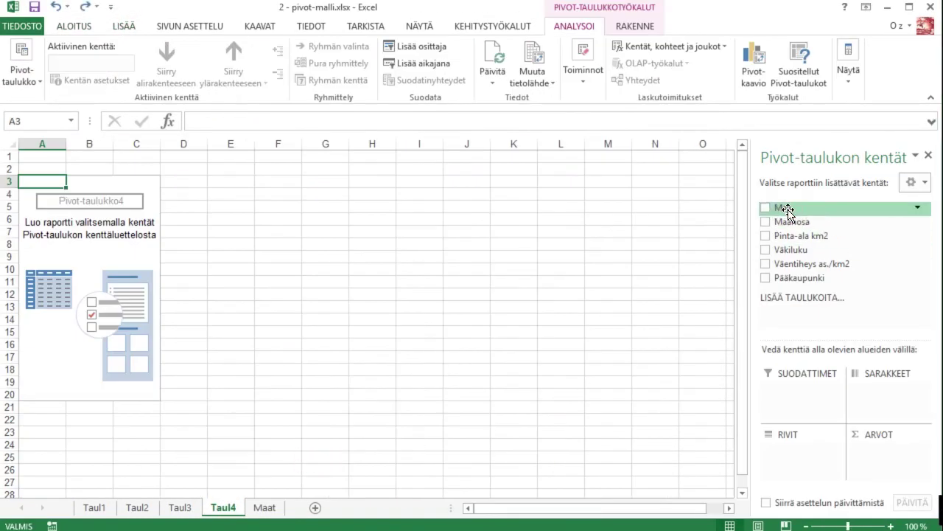
{"action": "left_click_drag", "start_coordinate": [781, 209], "coordinate": [802, 463]}
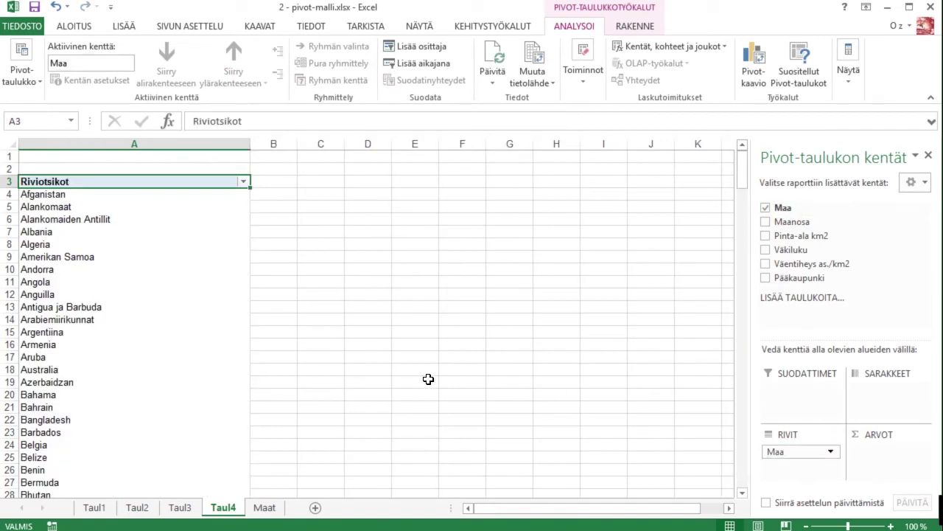
{"action": "left_click", "coordinate": [245, 182]}
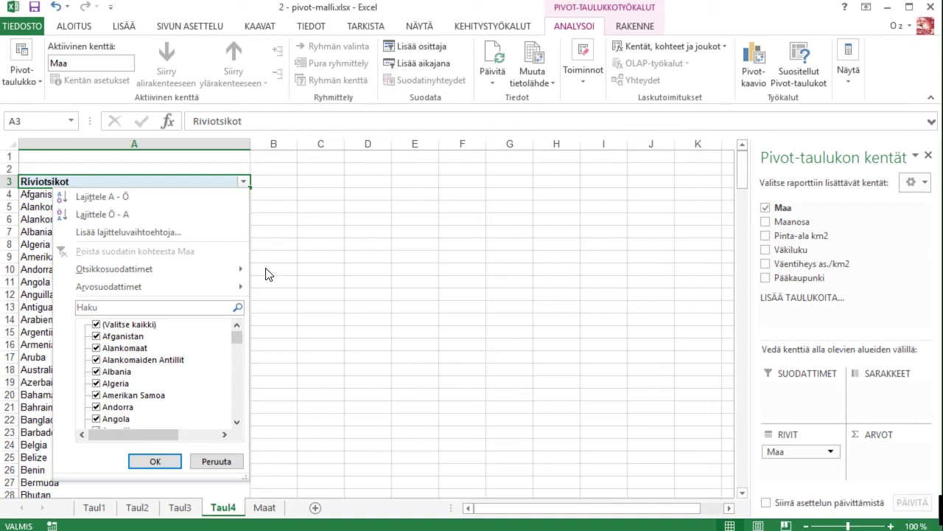
Step: Add a label filter keeping only country names that contain 'ha'
{"action": "mouse_move", "coordinate": [243, 273]}
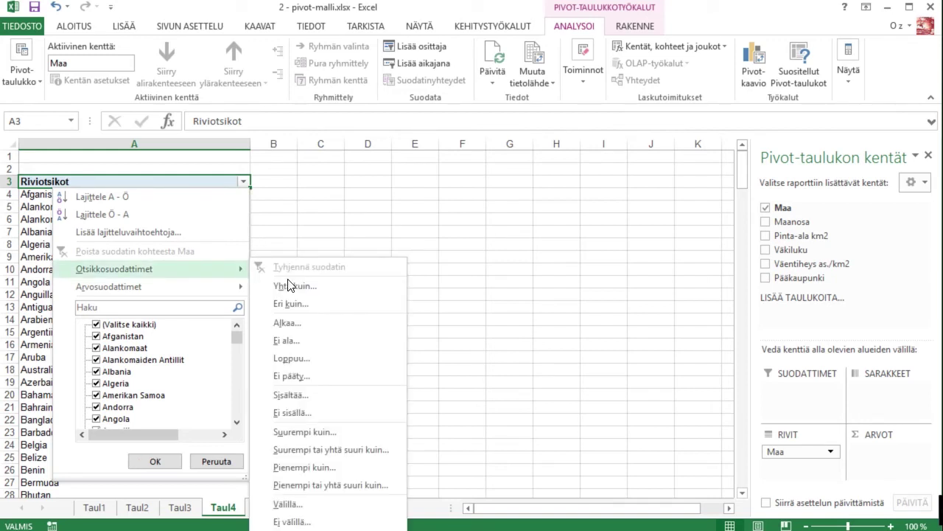
{"action": "left_click", "coordinate": [320, 396]}
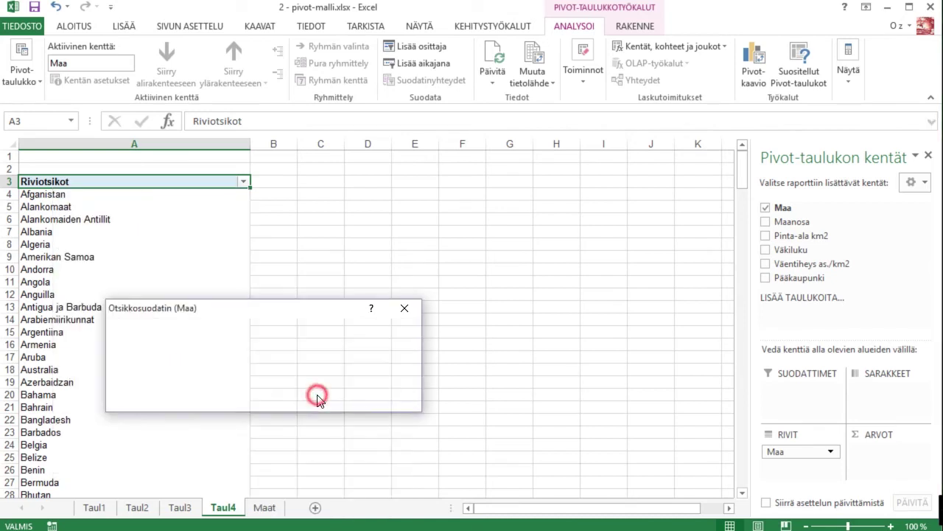
{"action": "type", "text": "h"}
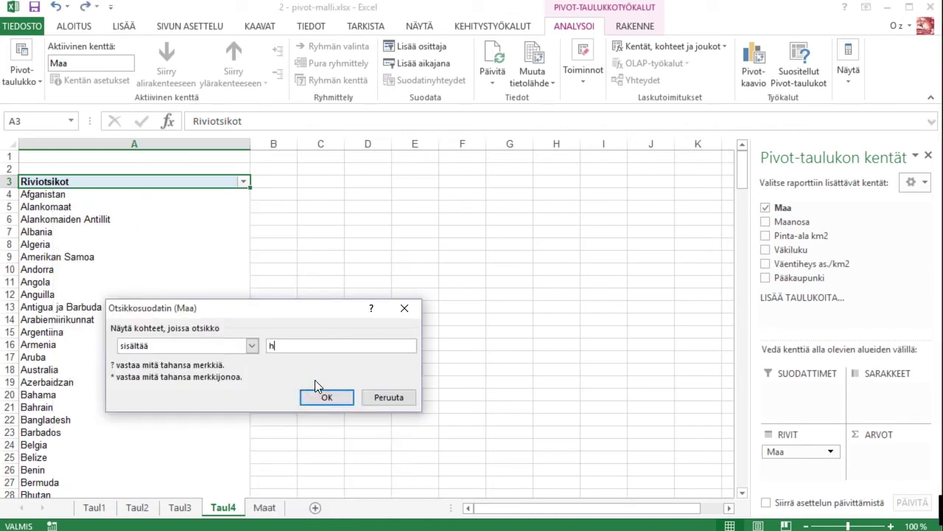
{"action": "type", "text": "a"}
{"action": "left_click", "coordinate": [326, 398]}
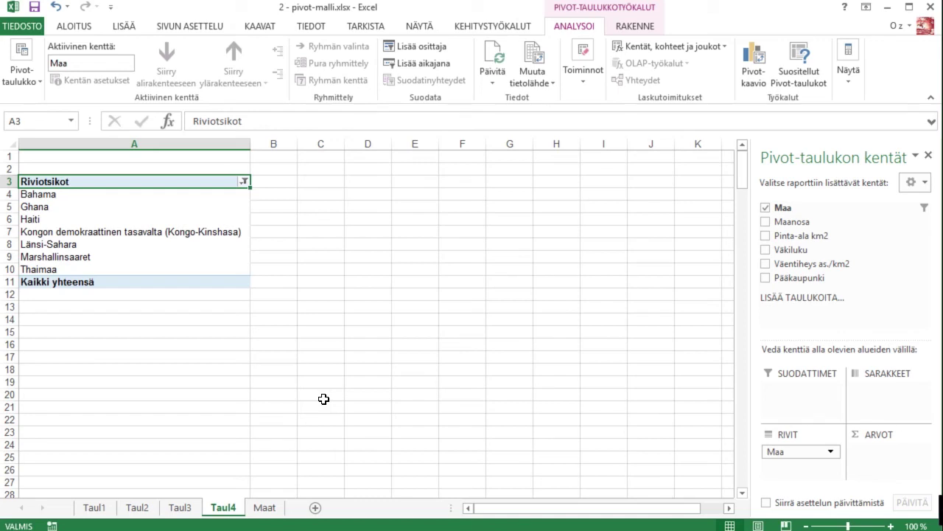
Step: Add Maanosa above Maa in the rows, and rename Taul1 and Taul2 to 'Tehtävä 1' and 'Tehtävä 2'
{"action": "mouse_move", "coordinate": [796, 221]}
{"action": "left_mouse_down"}
{"action": "mouse_move", "coordinate": [786, 469]}
{"action": "mouse_move", "coordinate": [771, 433]}
{"action": "mouse_move", "coordinate": [781, 451]}
{"action": "left_mouse_up"}
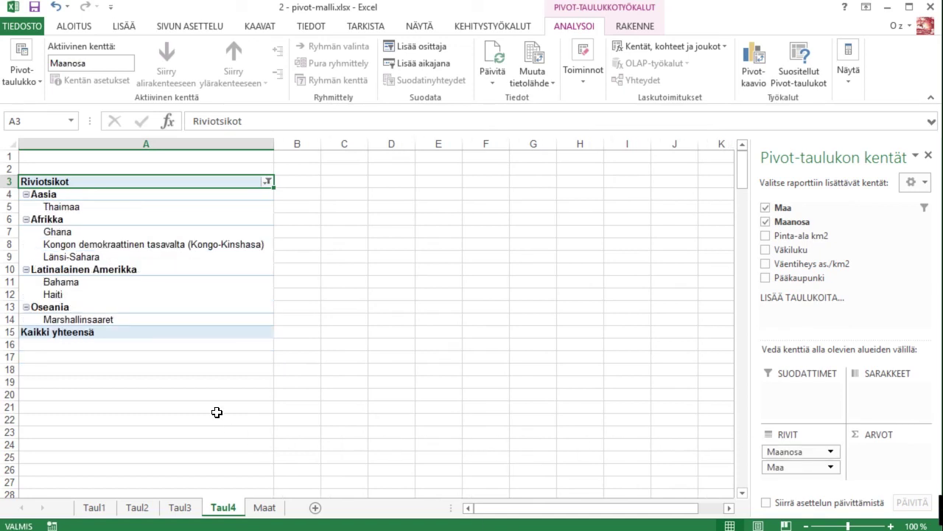
{"action": "double_click", "coordinate": [96, 508]}
{"action": "type", "text": "T"}
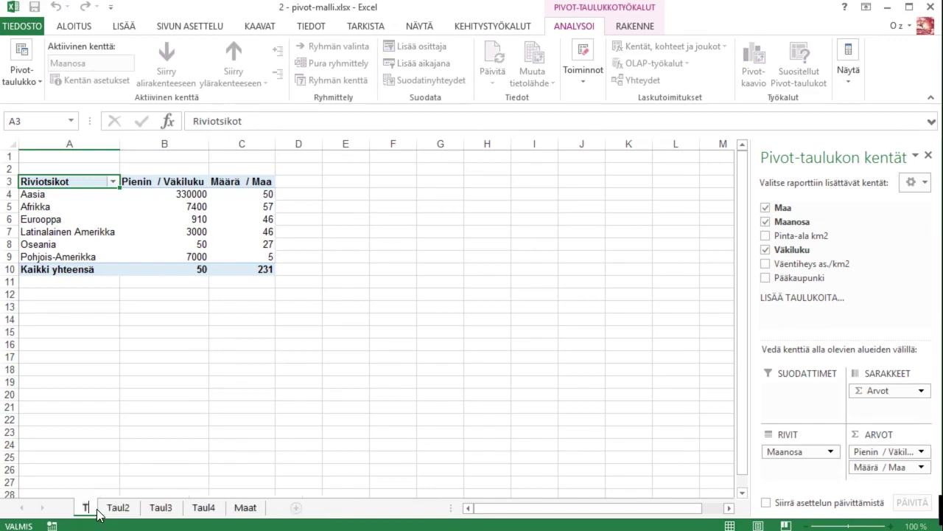
{"action": "type", "text": "ehtävä 1"}
{"action": "double_click", "coordinate": [156, 507]}
{"action": "type", "text": "Tehtävä 2"}
{"action": "double_click", "coordinate": [219, 508]}
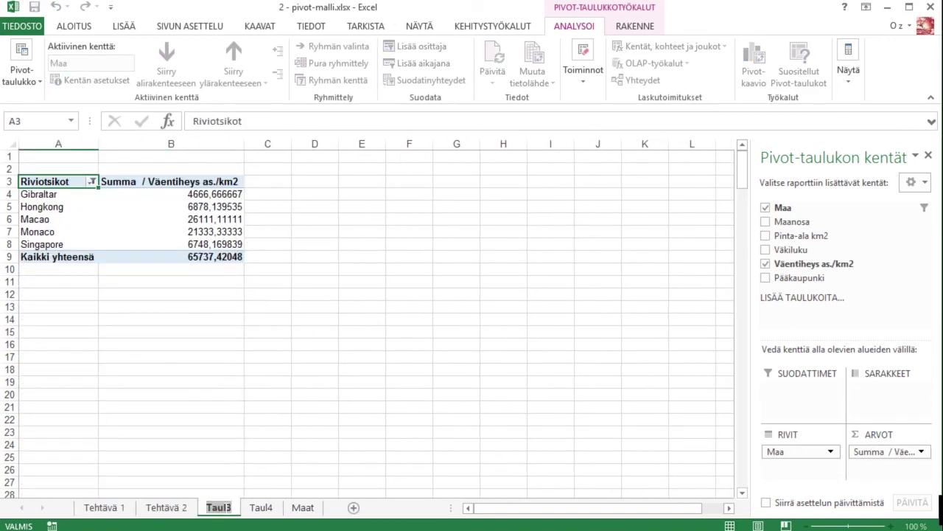